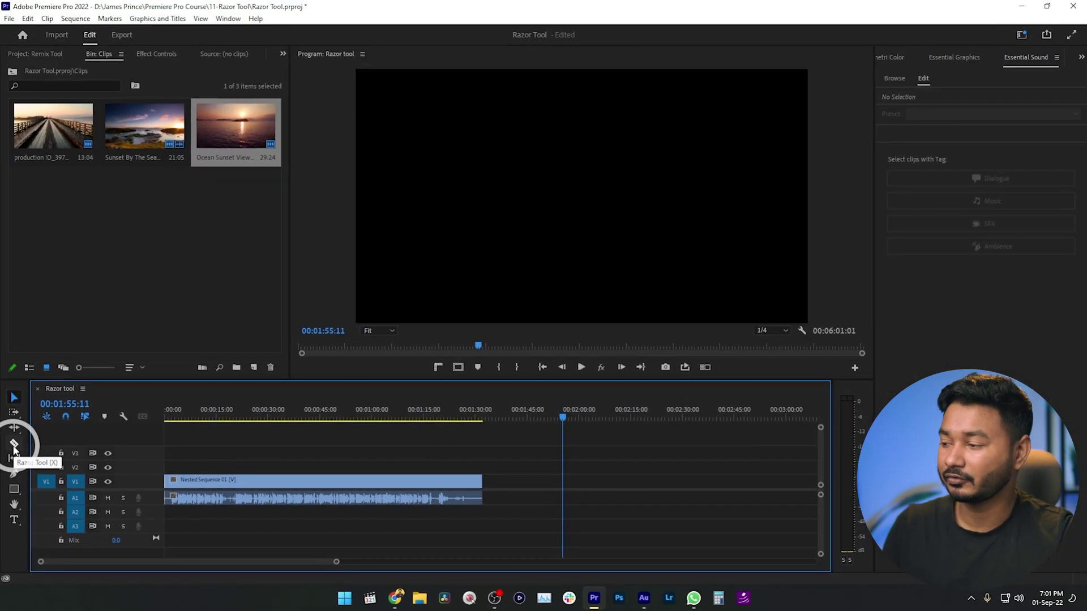
Step: Try splitting the Nested Sequence 01 clip at about 37 seconds with the Razor Tool, move the second piece away, and undo both edits
click(21, 362)
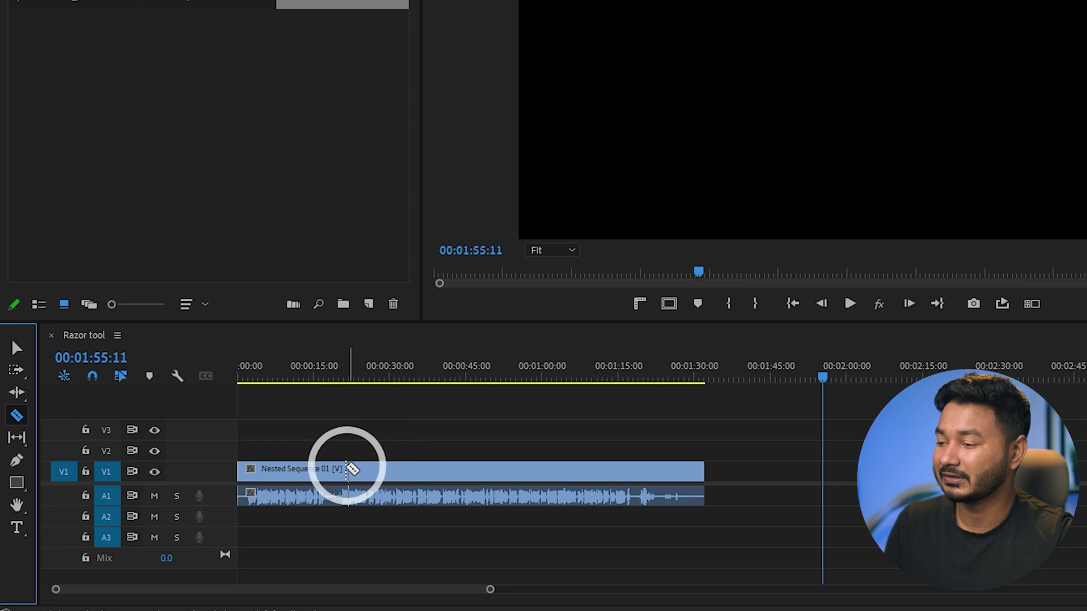
click(427, 475)
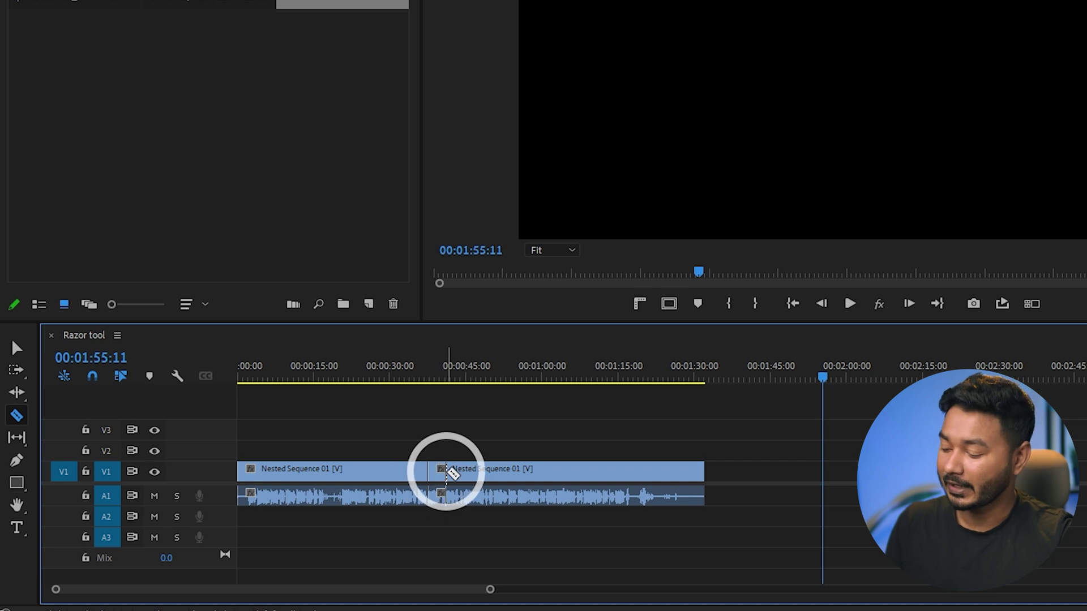
key(v)
click(454, 476)
drag(454, 476, 638, 487)
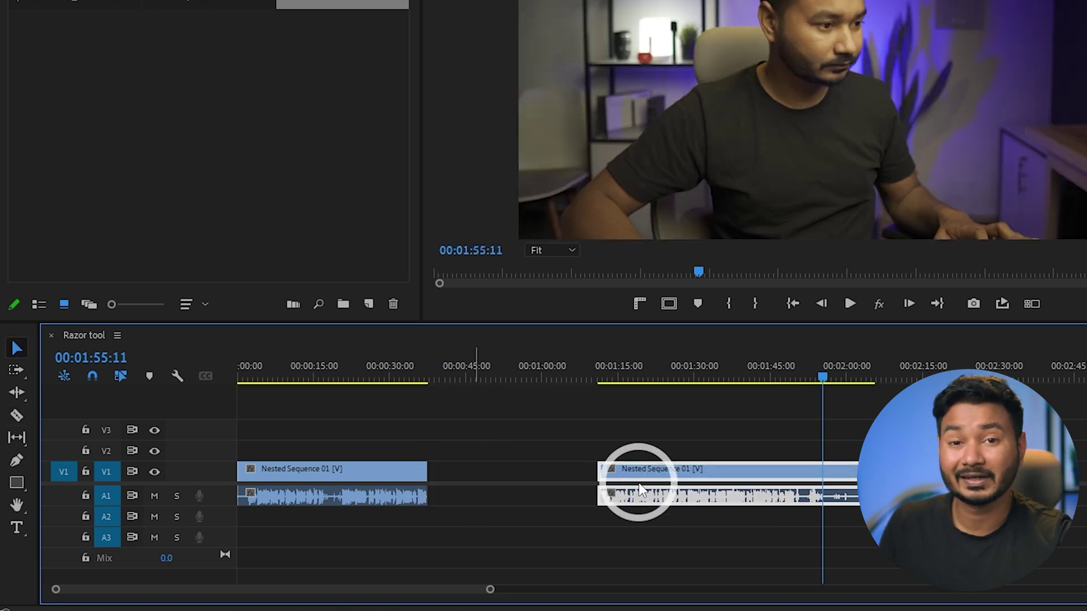
key(ctrl+z)
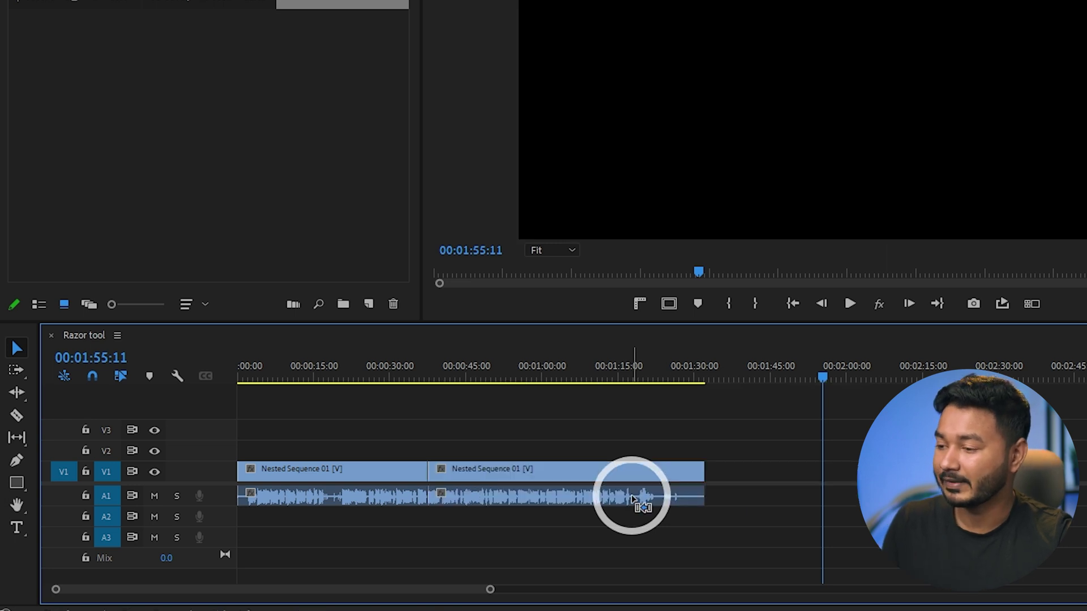
key(ctrl+z)
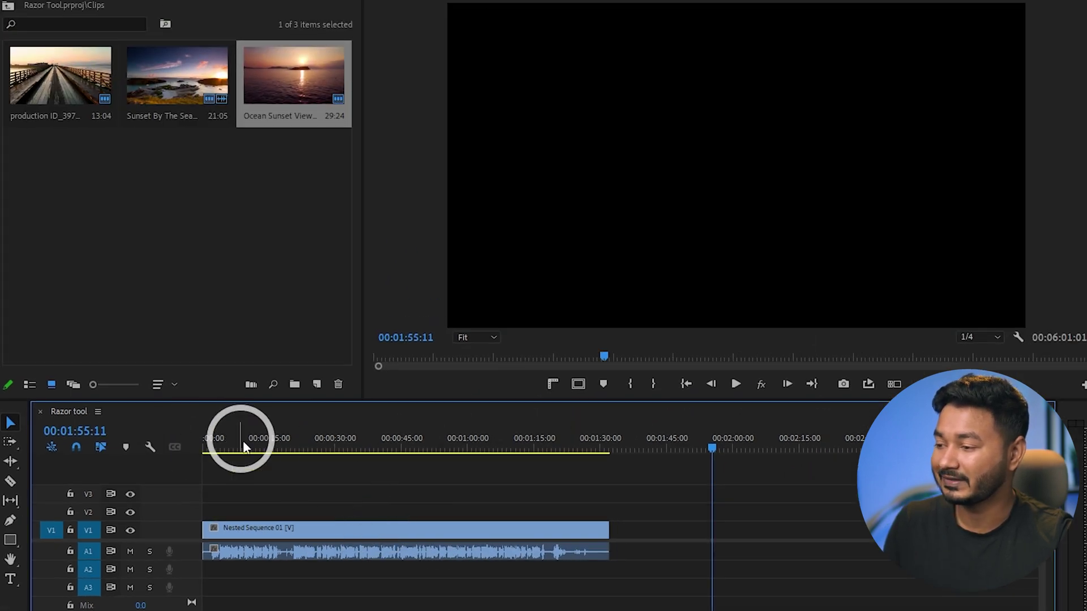
Step: Scrub the playhead from the sequence start to 00:00:20:00 and expand the A1 track height to show a larger waveform
drag(243, 441, 194, 452)
key(equal)
key(equal)
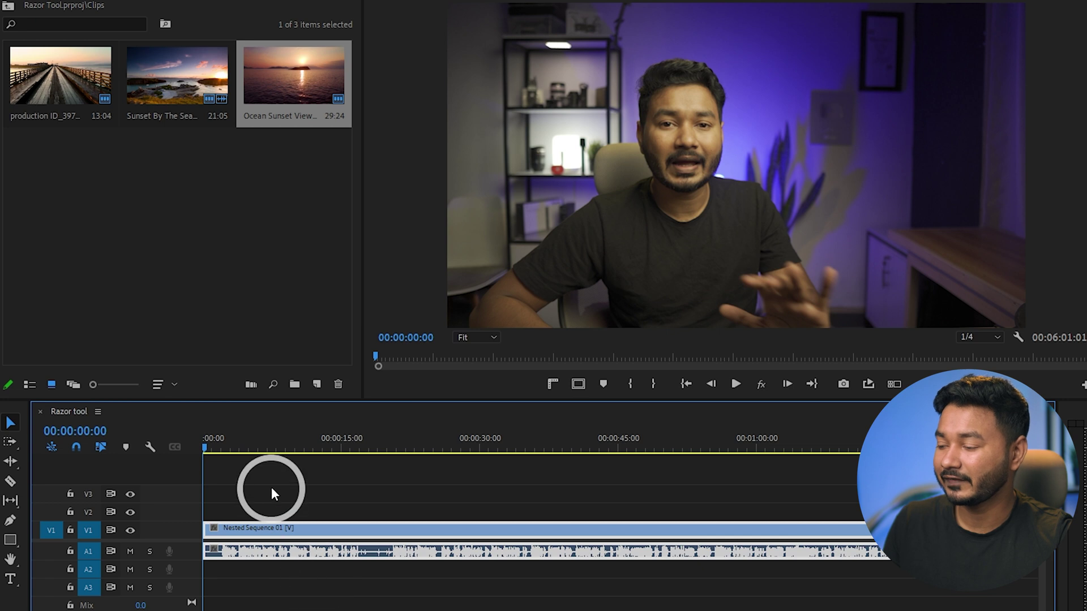
drag(210, 447, 386, 450)
double_click(184, 549)
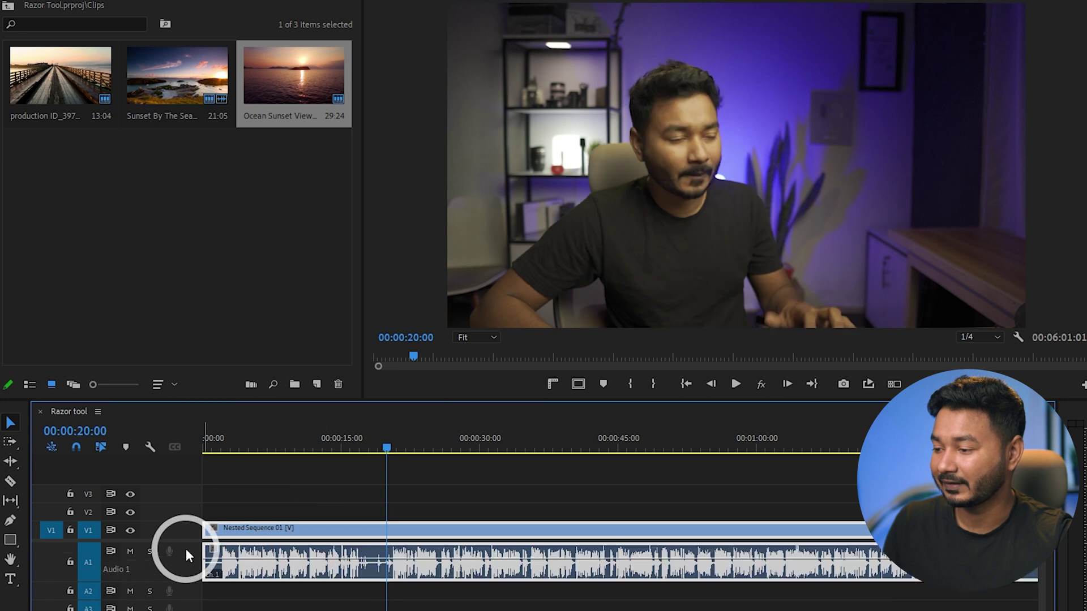
Step: Play from about 16 seconds to find where the talking starts, and split the clip with the Razor Tool at 00:00:20:15
click(355, 450)
key(space)
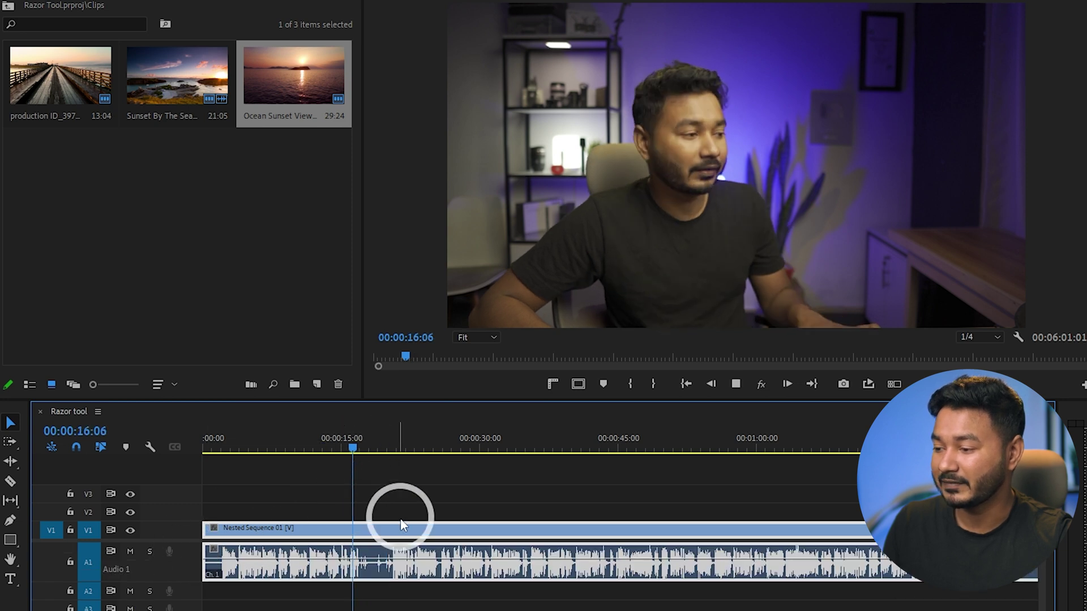
mouse_move(401, 426)
mouse_down()
mouse_move(388, 431)
mouse_move(396, 436)
mouse_up()
click(395, 435)
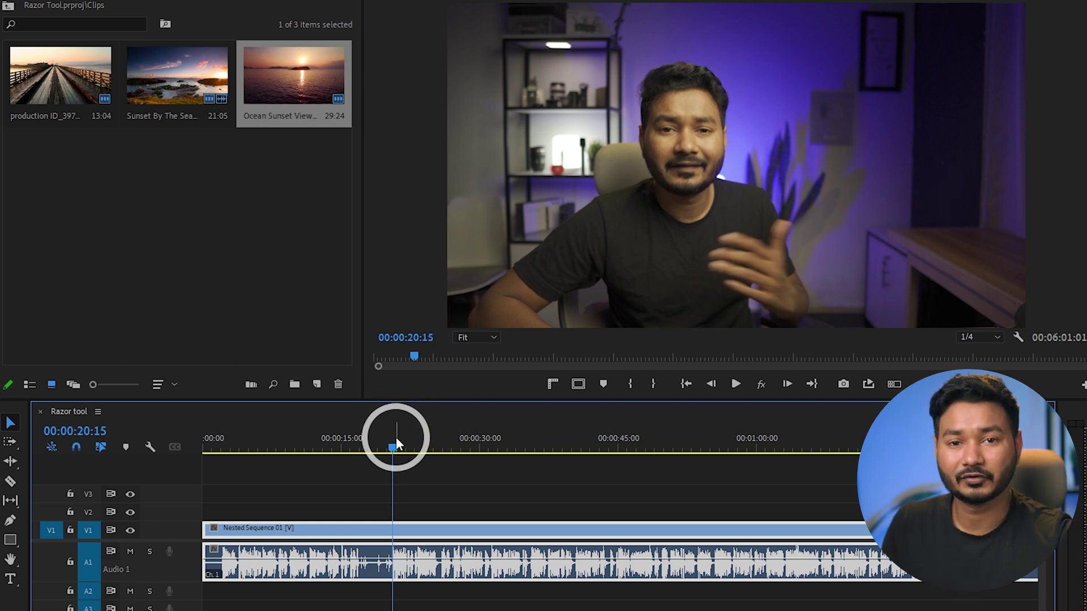
click(10, 482)
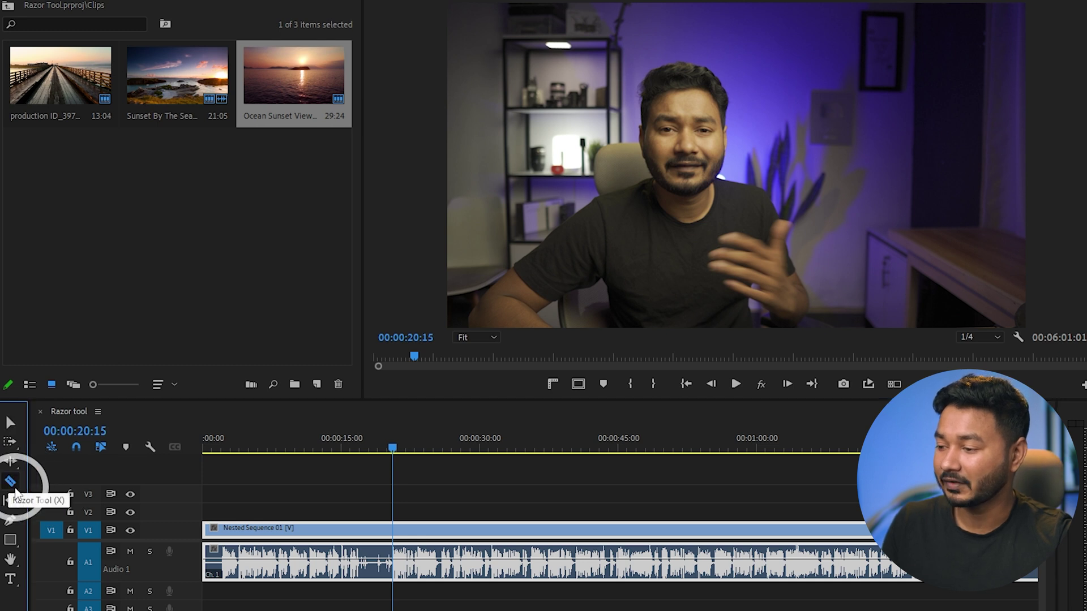
click(394, 529)
click(393, 531)
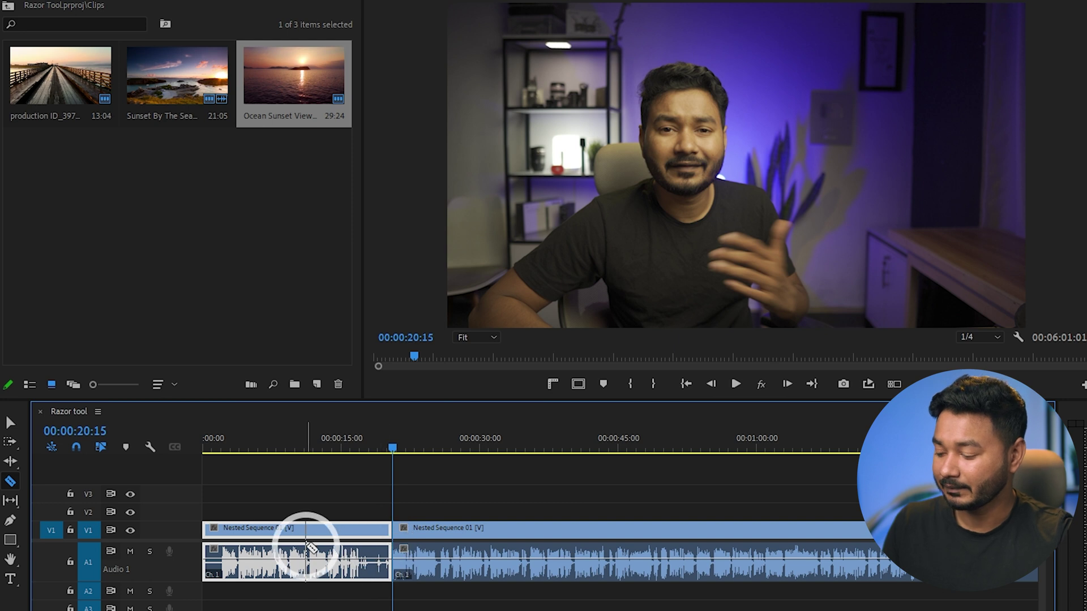
Step: Delete the first piece of the split clip, leaving its space empty on the timeline
key(v)
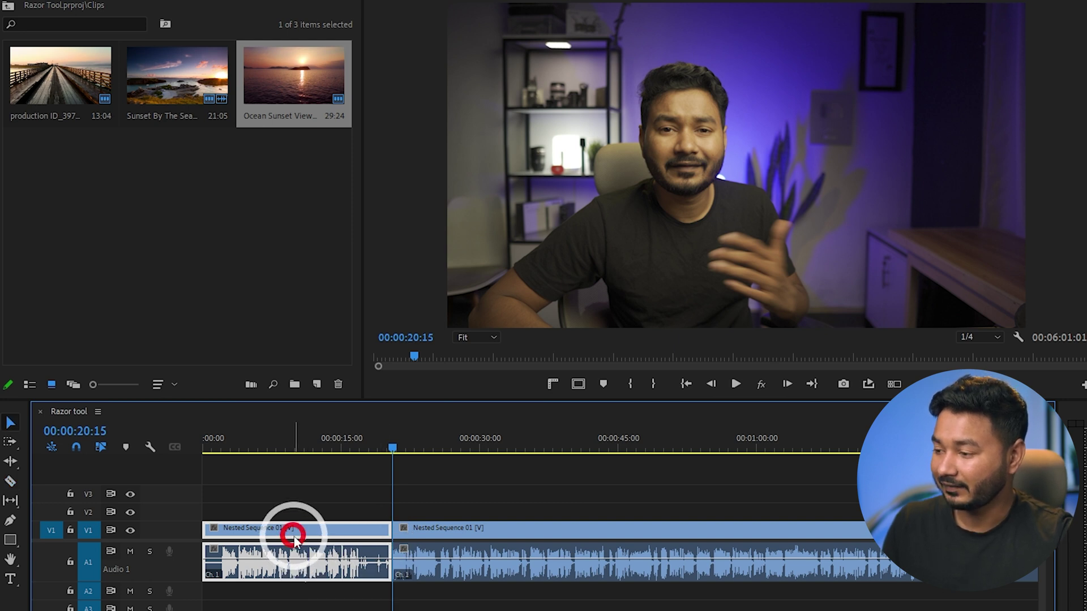
click(383, 557)
click(278, 529)
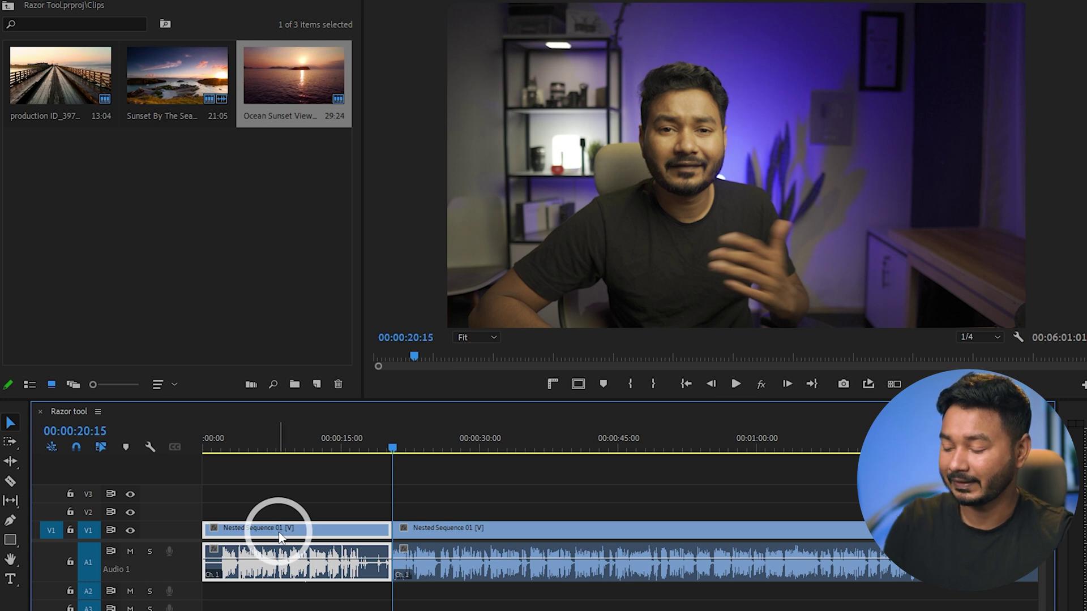
key(Delete)
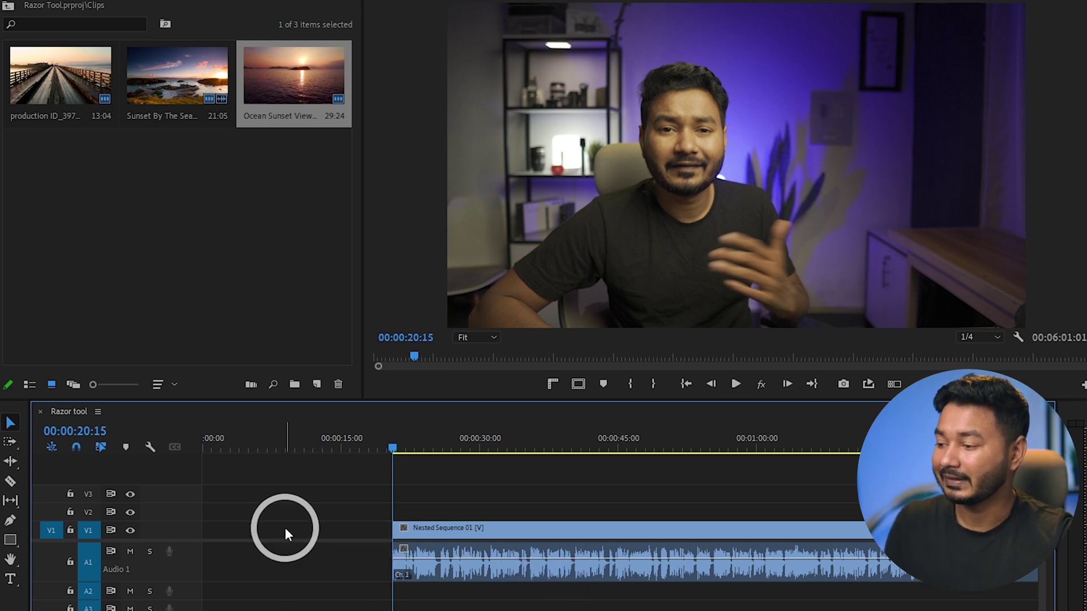
Step: Move the playhead to 00:00:09:08 inside the empty gap on V1 and select the gap
drag(349, 444, 289, 451)
click(316, 558)
click(267, 534)
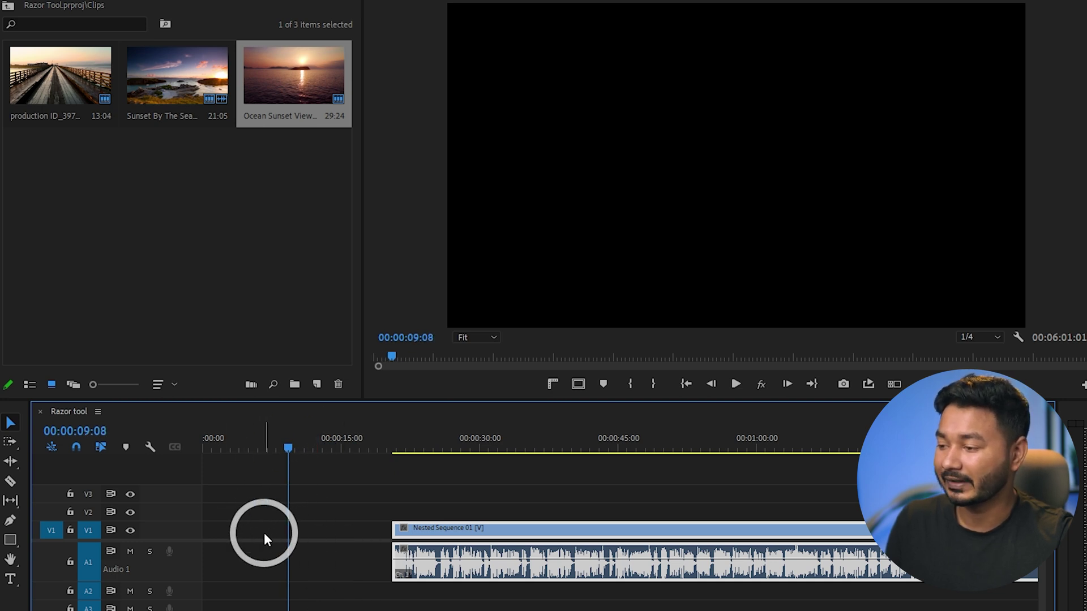
right_click(297, 530)
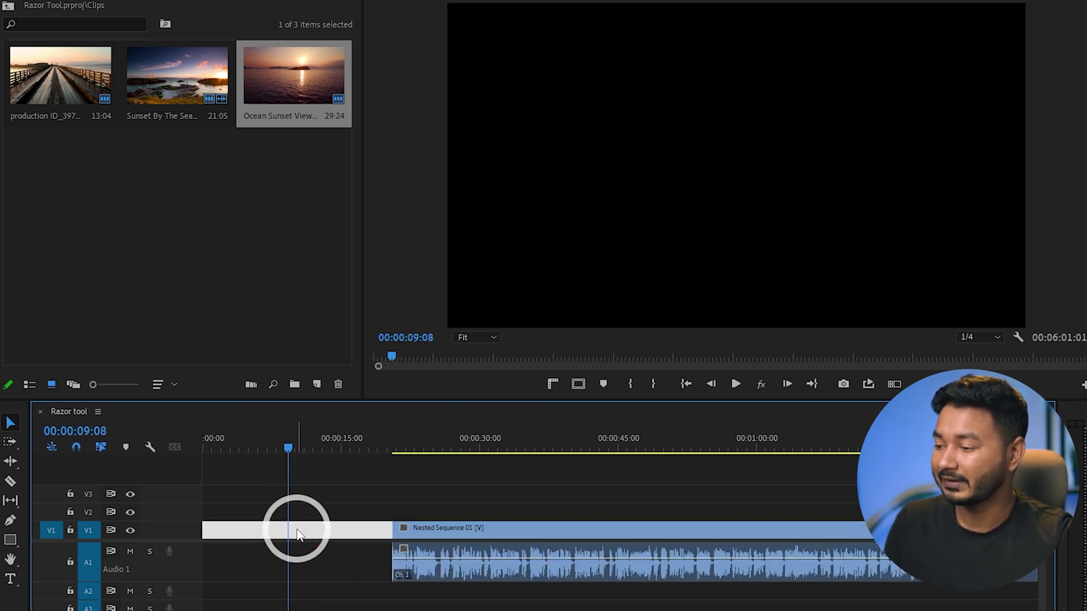
key(Escape)
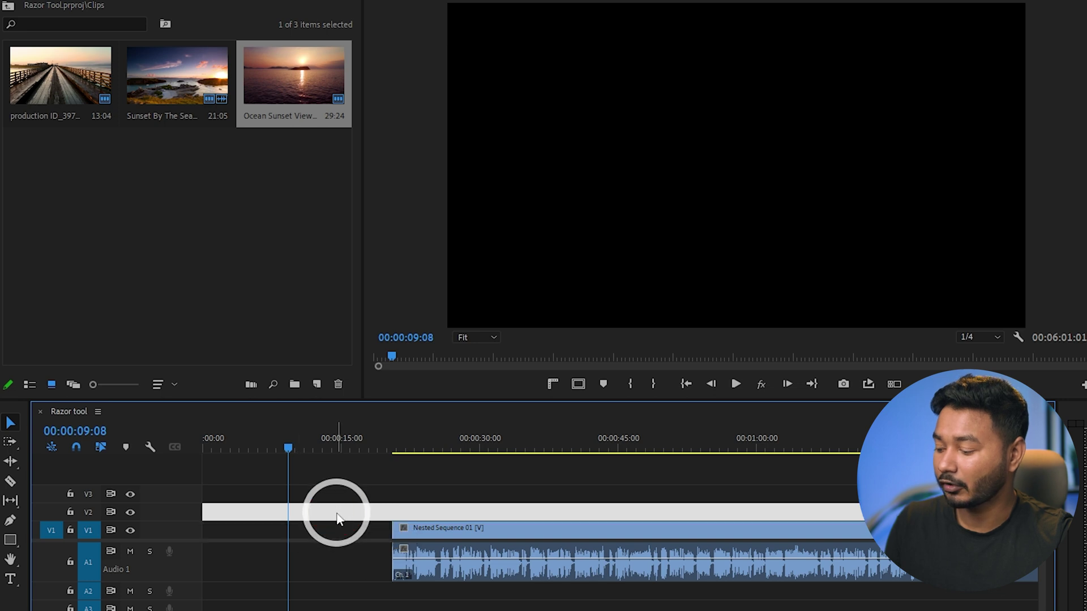
Step: Undo the plain deletion and ripple delete the first piece so the remaining clip closes the gap
key(ctrl+z)
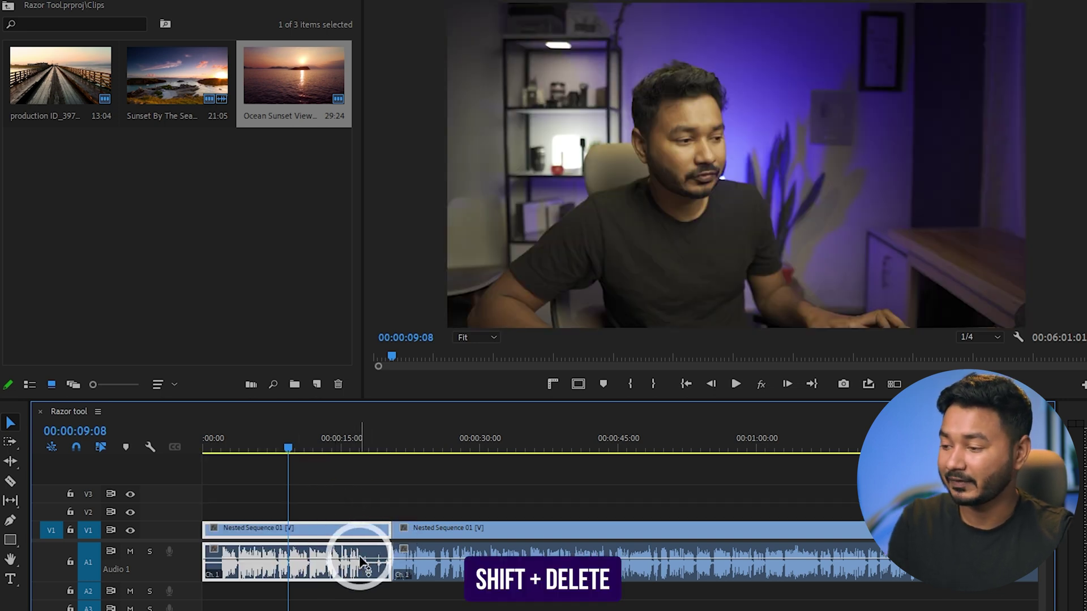
key(shift+Delete)
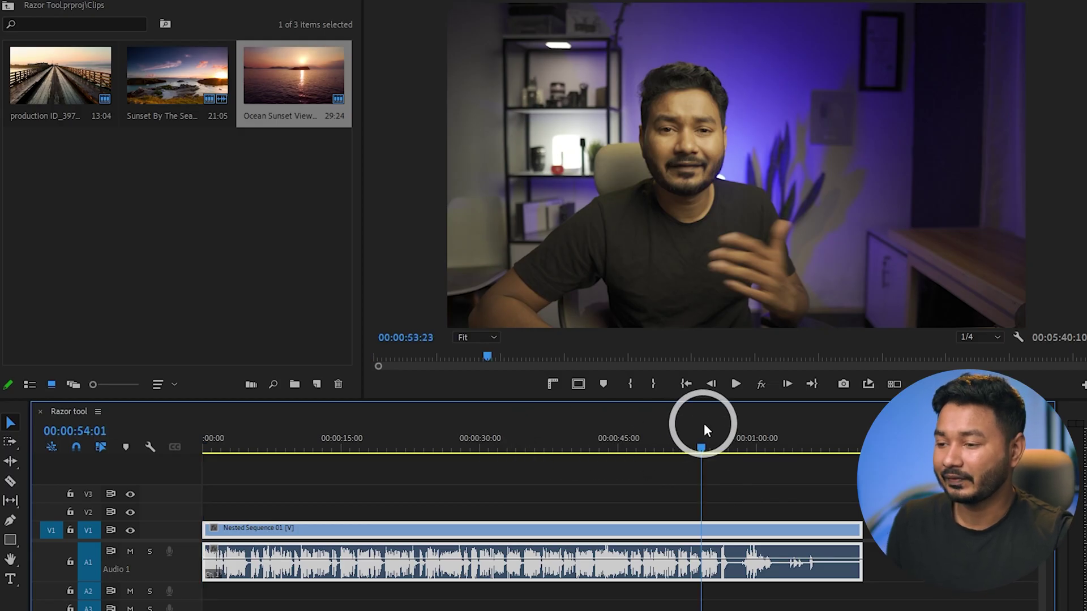
Step: Play to the end of the talking part, stop at 00:00:56:22, and split the clip there with the Razor Tool
key(space)
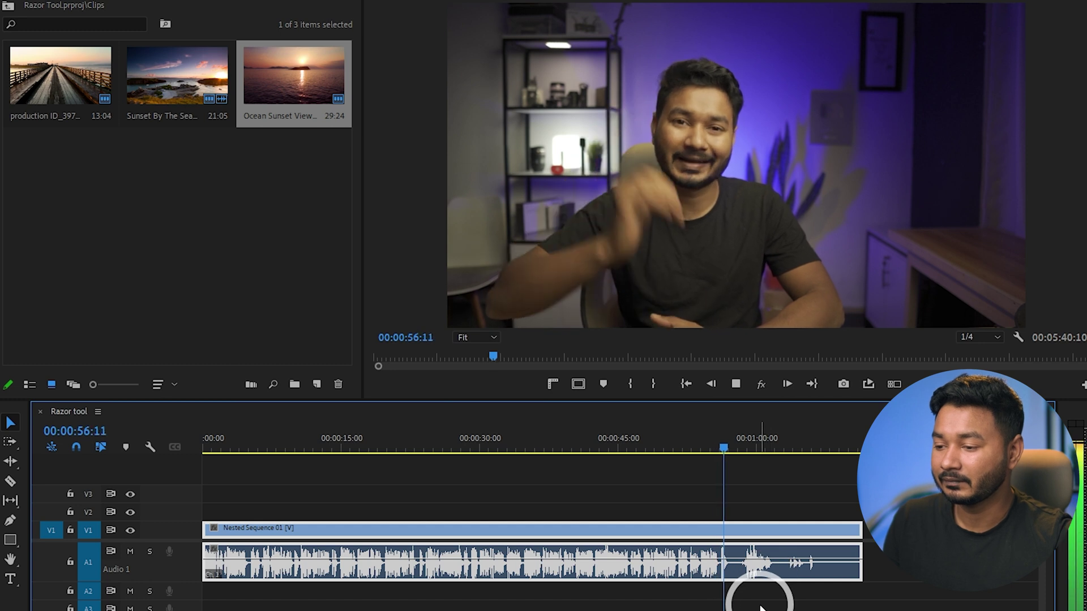
key(space)
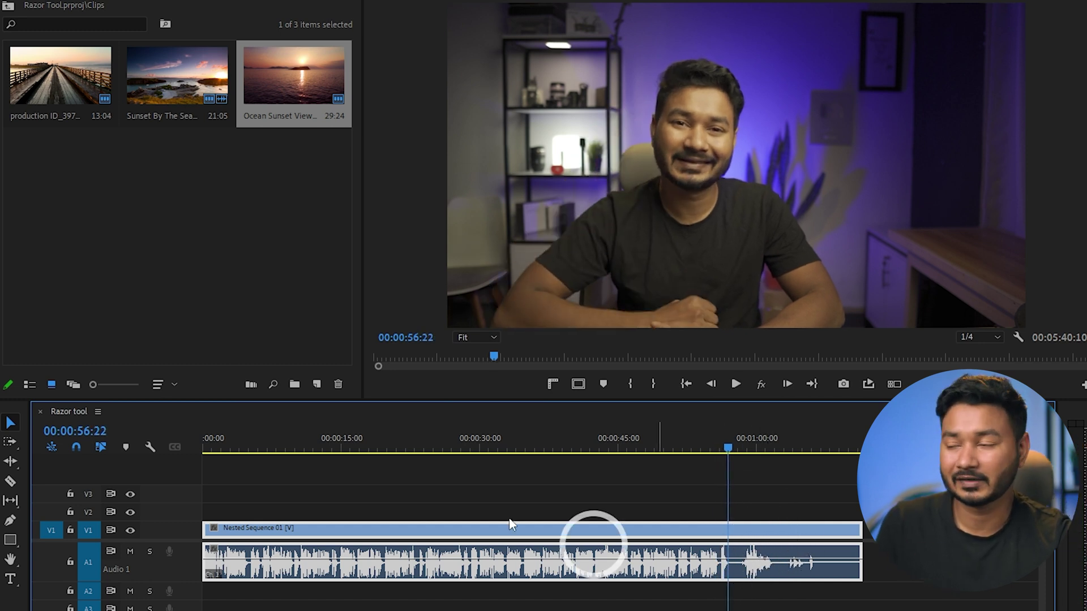
click(11, 482)
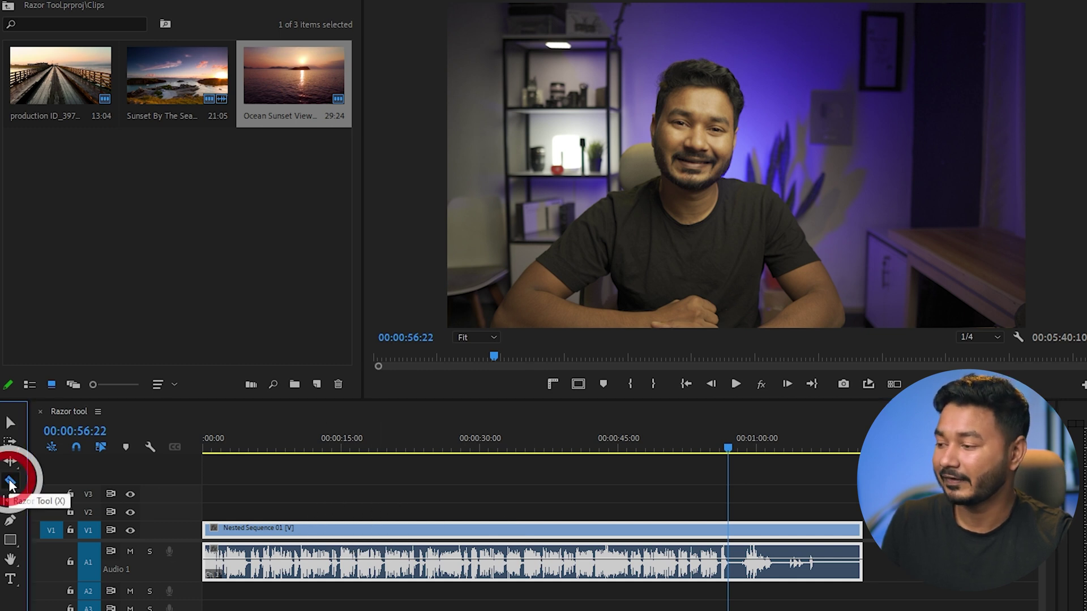
click(731, 528)
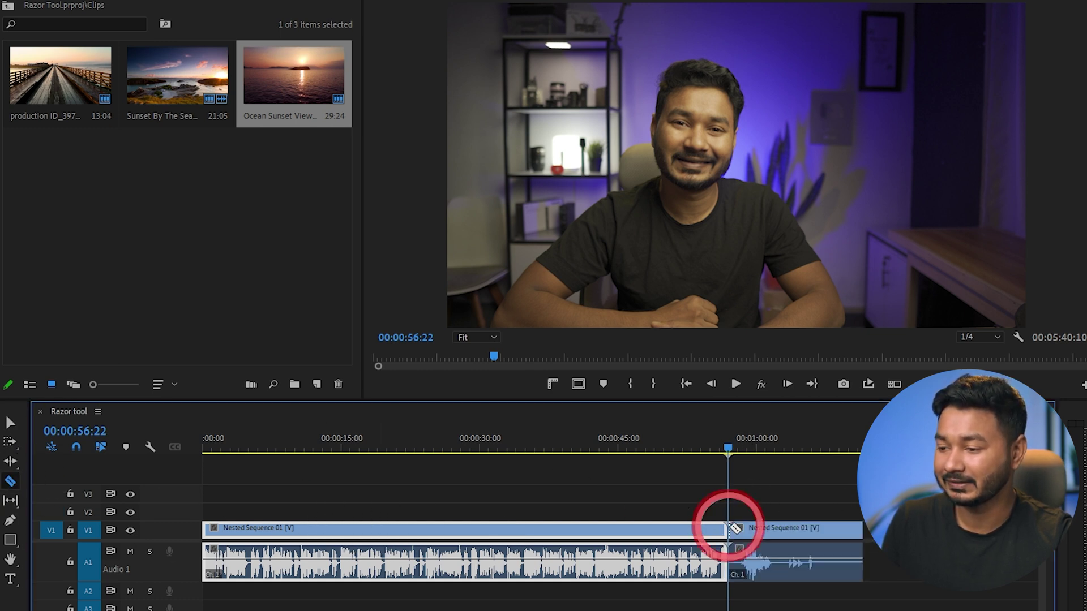
Step: Select the leftover piece after the 00:00:56:22 cut and delete it
key(v)
click(773, 536)
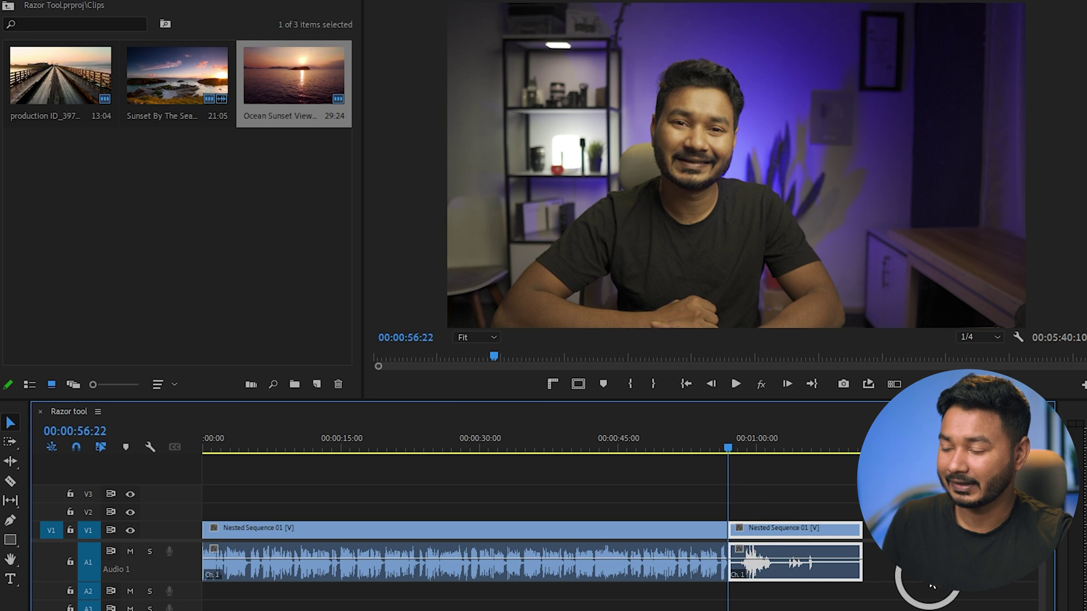
key(Delete)
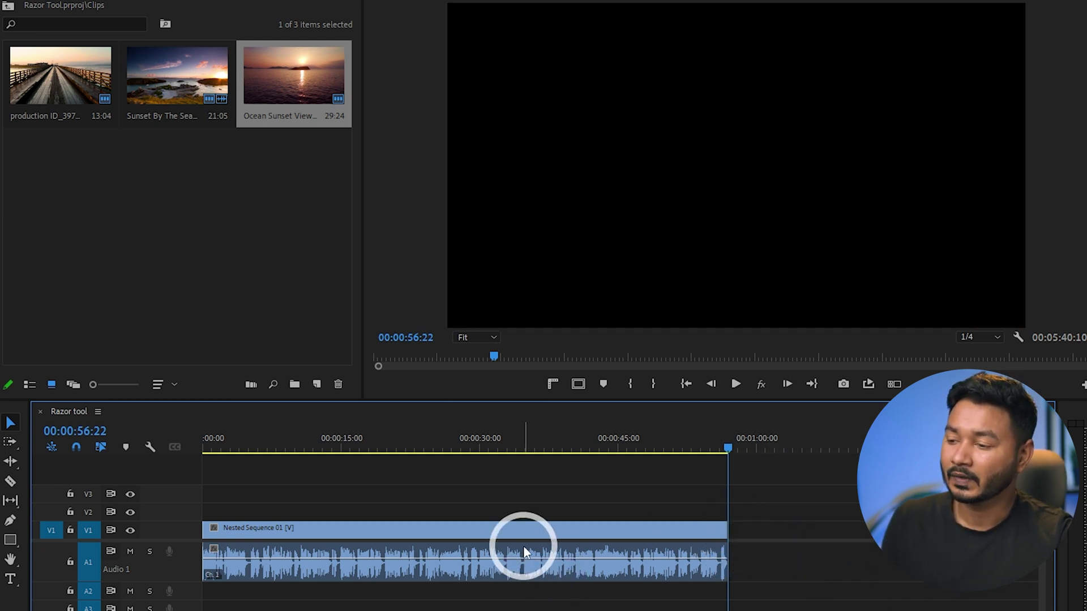
Step: Go to the stacked clips near the end of the sequence and split only Sunset By The Sea.mp4 on V3 at 00:04:34:14
scroll(614, 552, down, 4)
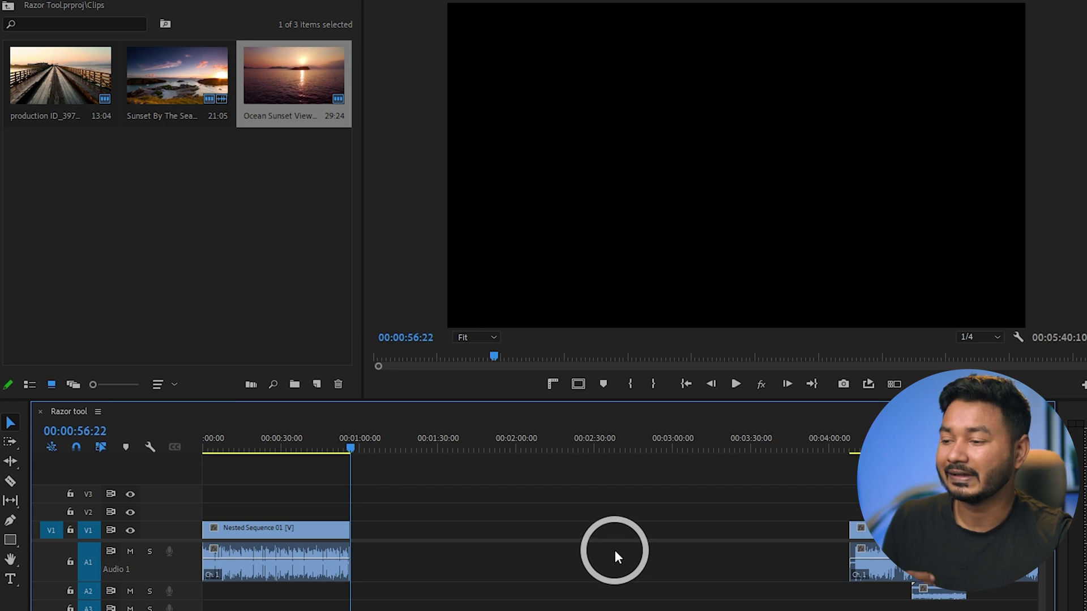
scroll(786, 511, down, 3)
scroll(781, 508, up, 3)
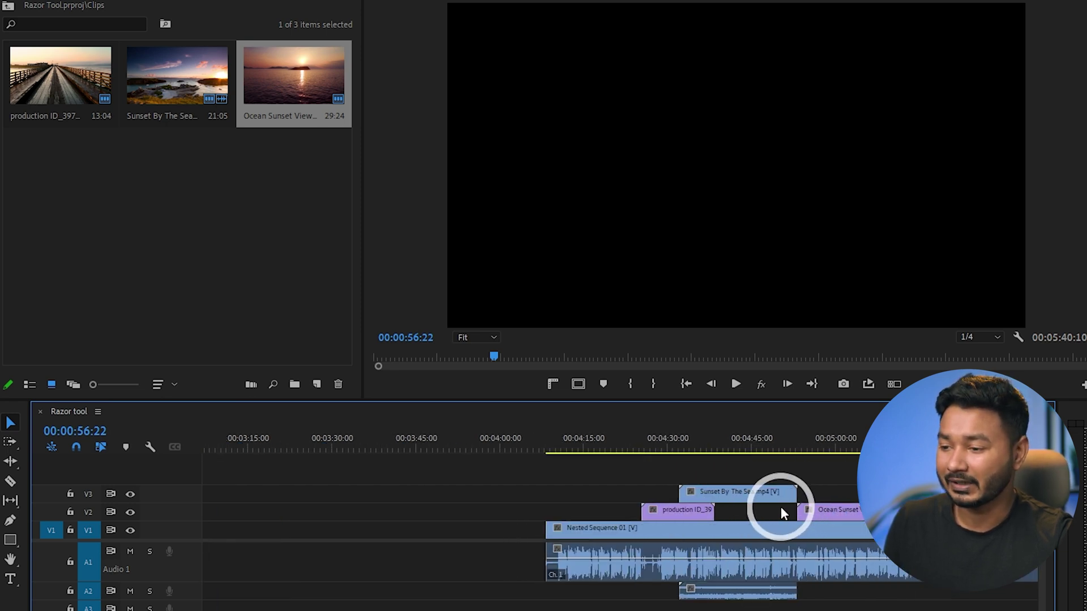
scroll(780, 512, up, 3)
drag(641, 445, 656, 471)
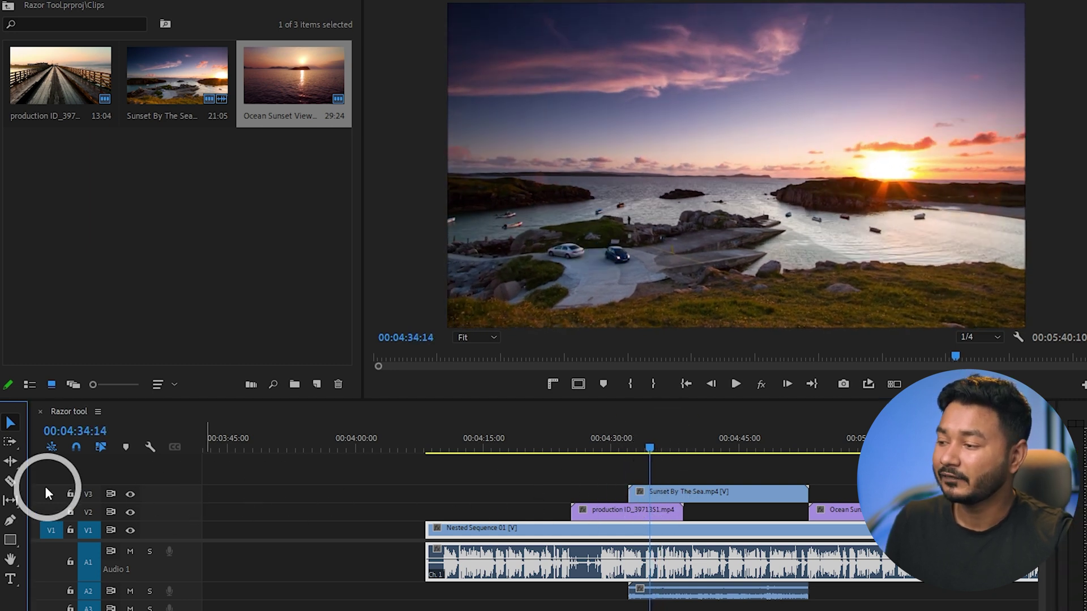
click(650, 494)
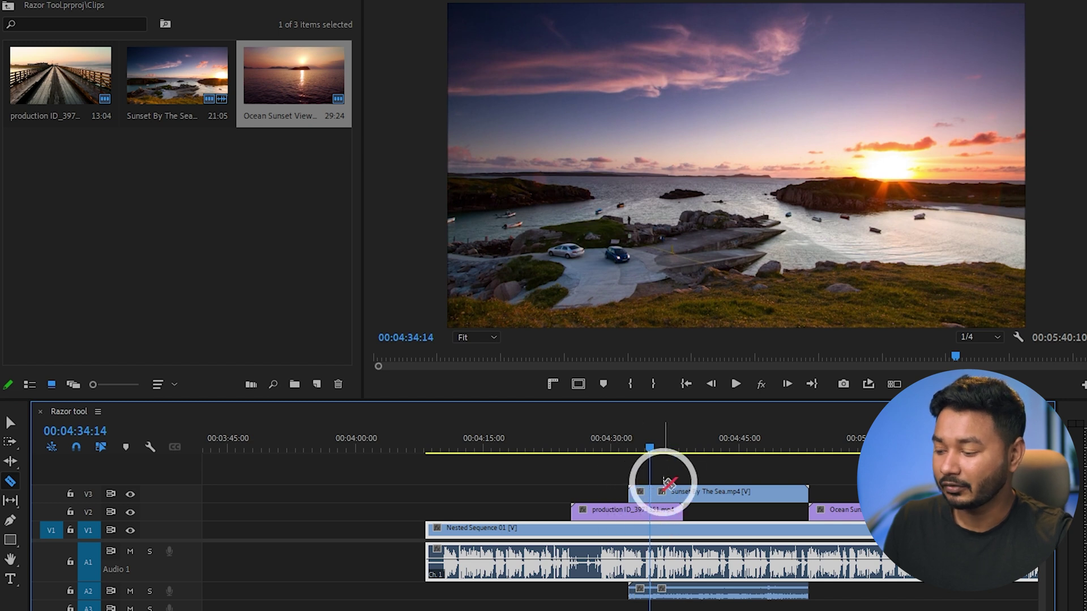
Step: Undo the single-clip cut and split the stacked clips on all tracks at once at 00:04:34:16
key(v)
click(688, 445)
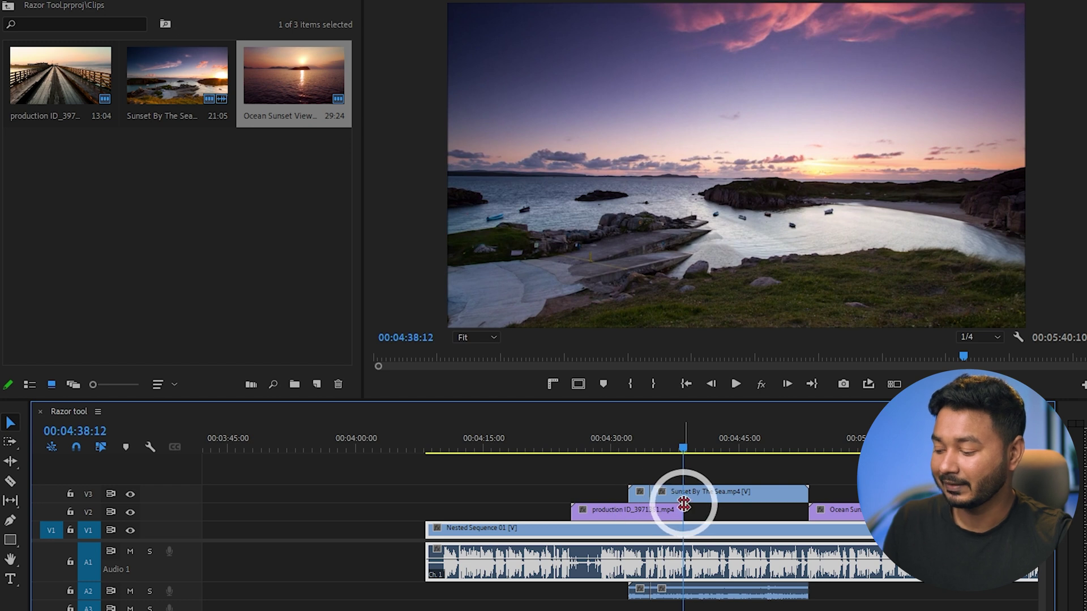
drag(659, 447, 652, 450)
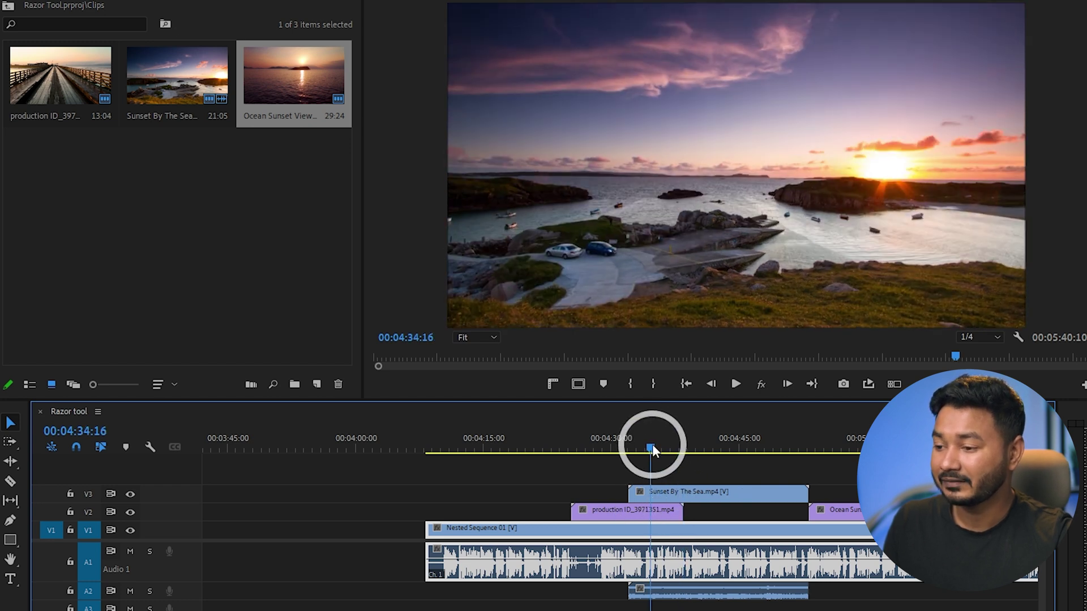
click(9, 481)
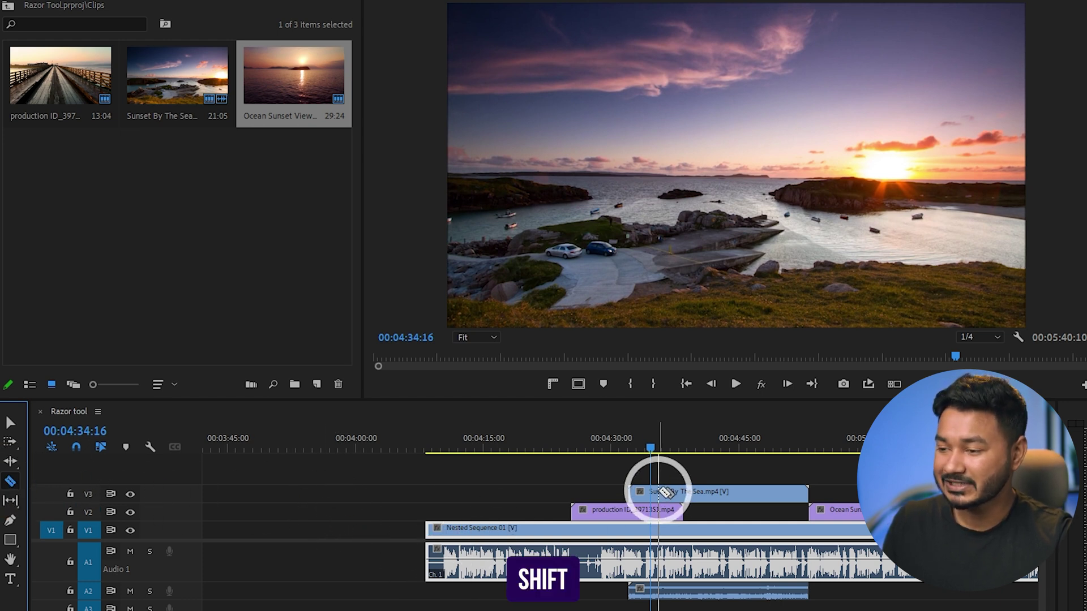
shift+click(651, 493)
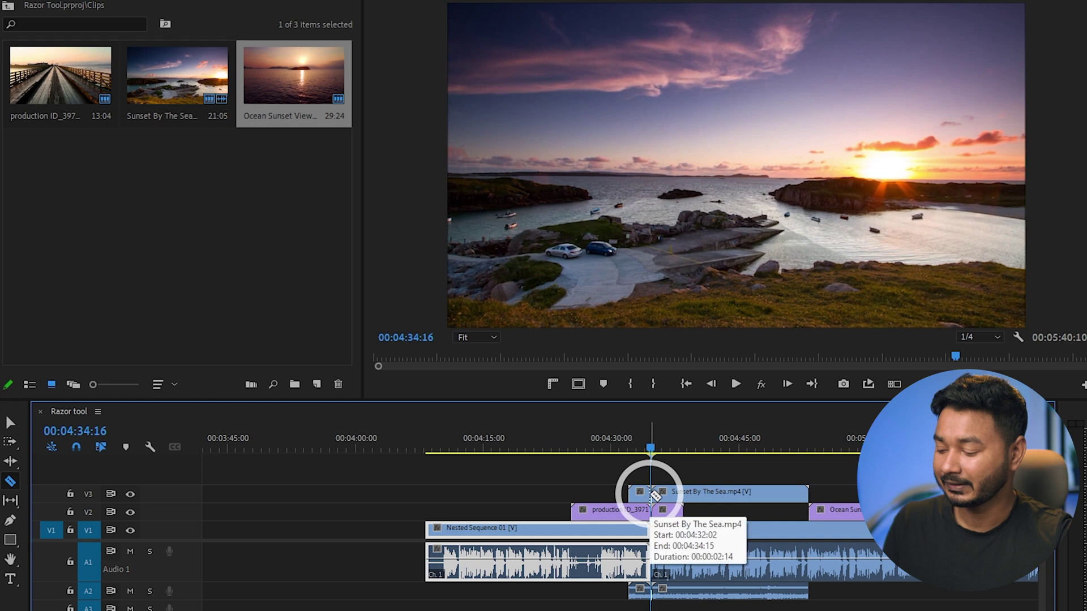
Step: Move all the pieces before the cut together to start at about 00:04:00:00, and undo both the move and the multi-track cut
key(v)
drag(652, 457, 713, 453)
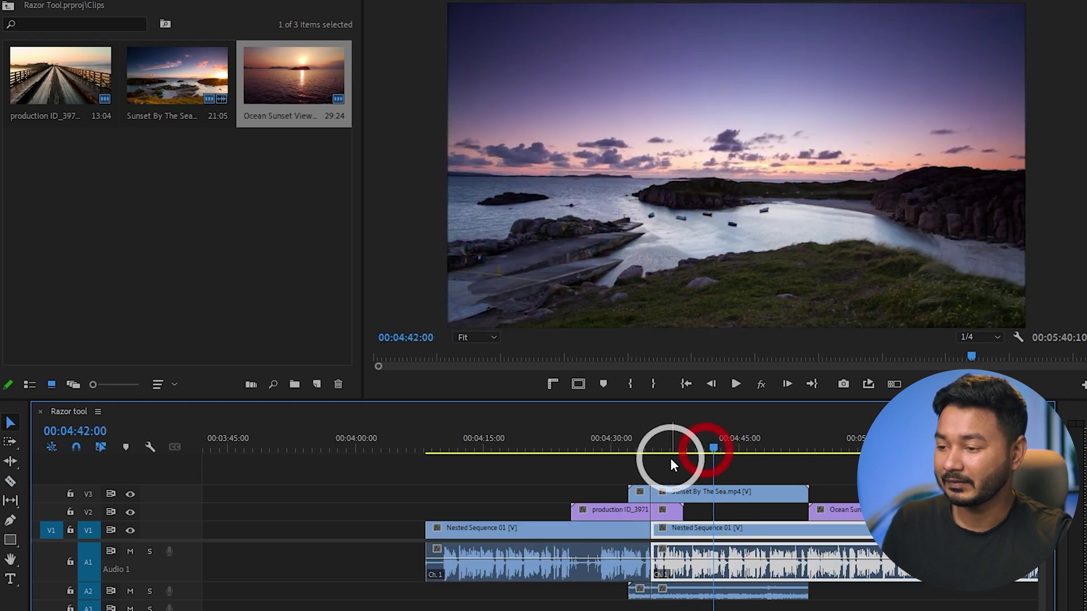
drag(621, 464, 640, 575)
drag(635, 513, 593, 513)
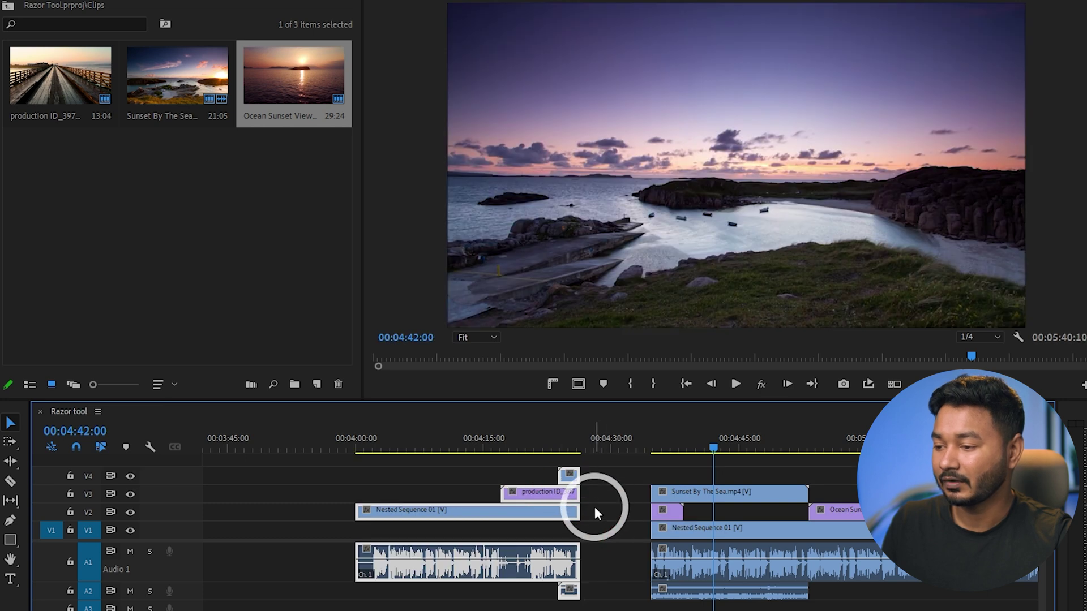
key(ctrl+z)
key(ctrl+z)
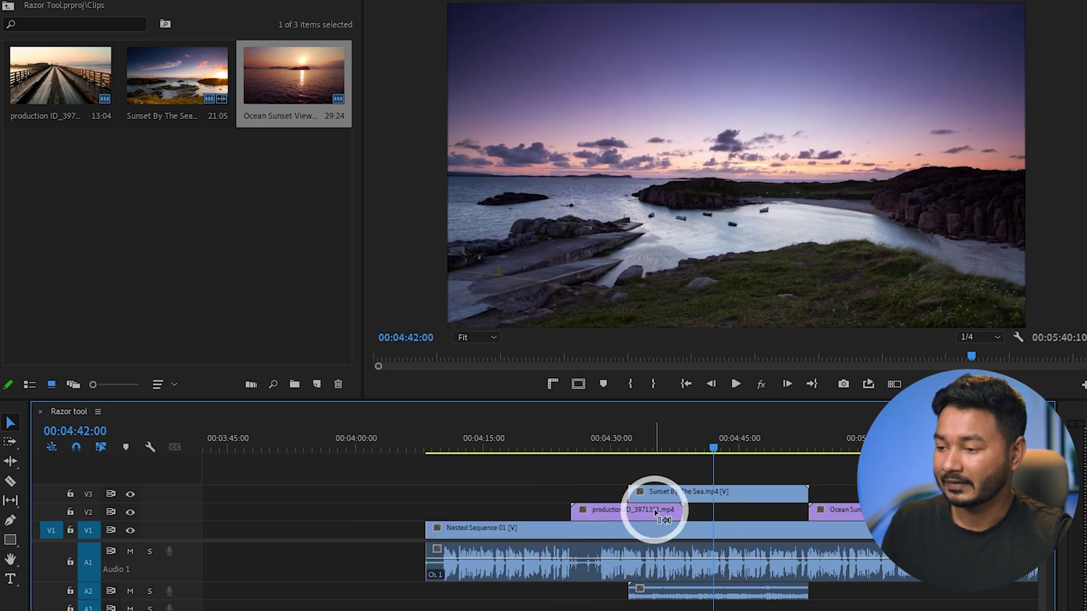
Step: Split Nested Sequence 01 and its linked audio together at about 00:04:13:00, and undo the cut
click(528, 537)
scroll(596, 545, down, 3)
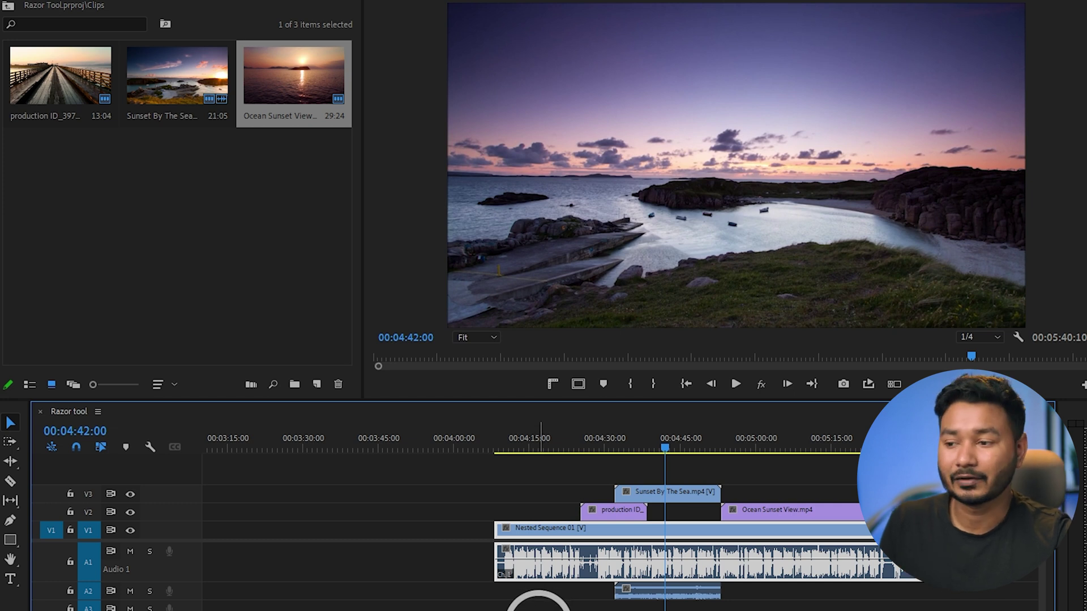
click(11, 481)
scroll(516, 528, up, 2)
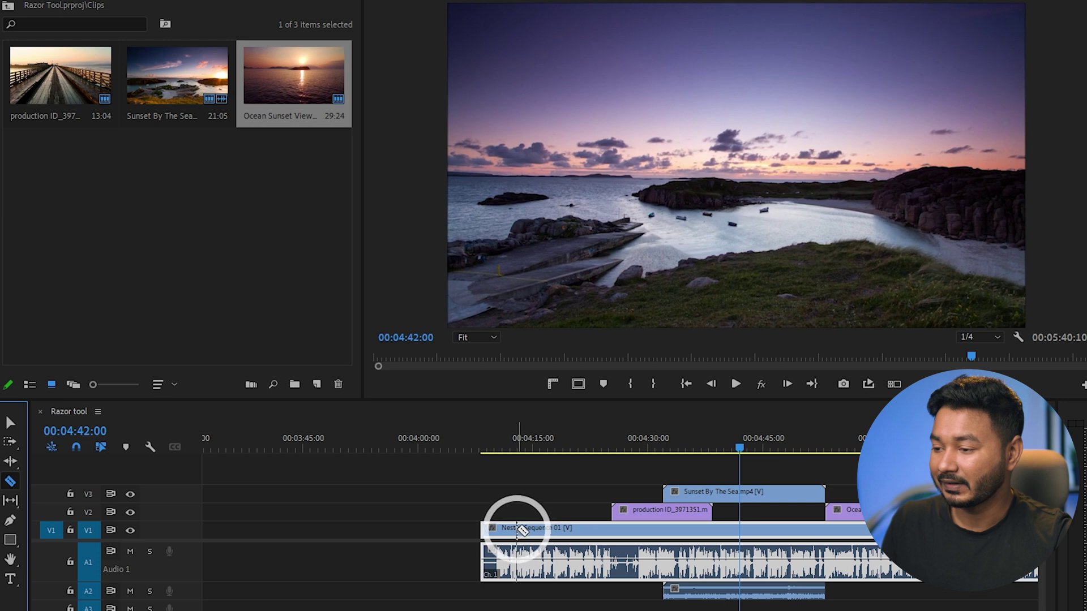
click(518, 529)
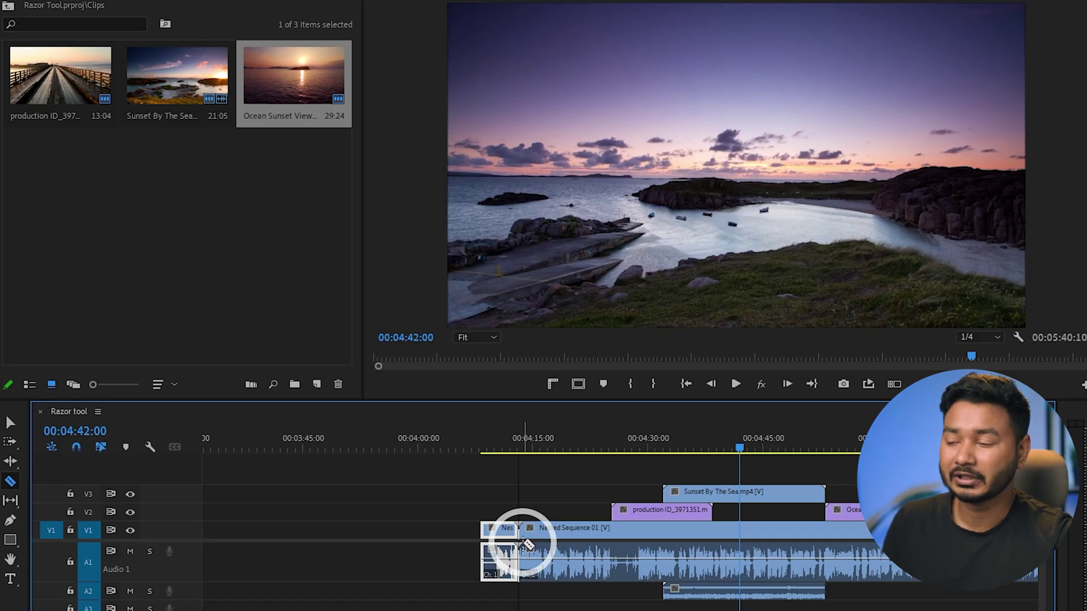
key(ctrl+z)
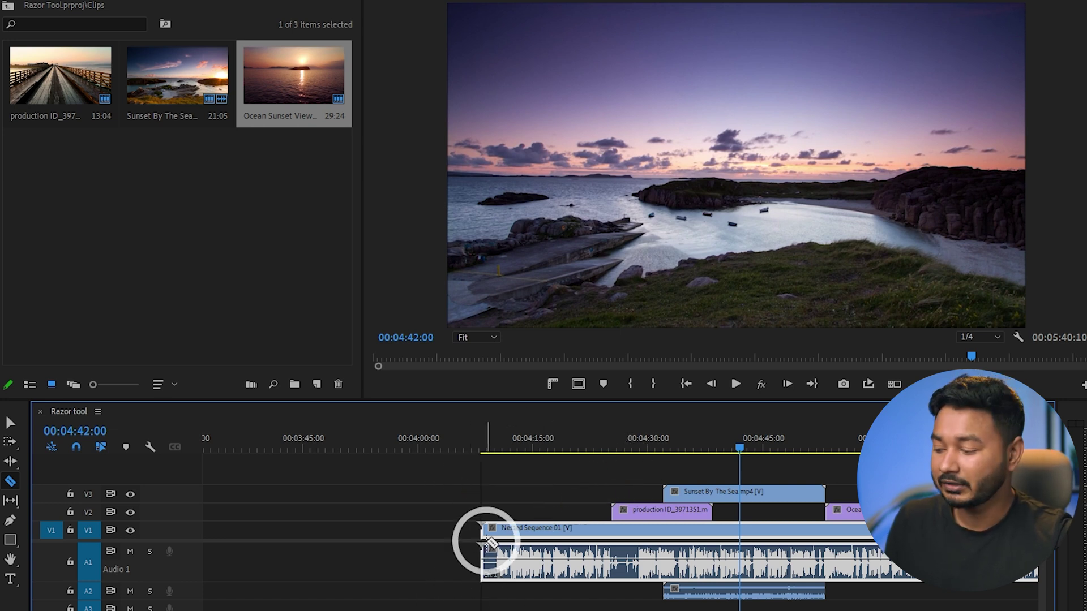
Step: Split only the video of Nested Sequence 01 at about 00:04:15:00 and only its audio at about 00:04:21:00, ignoring the link
key(alt)
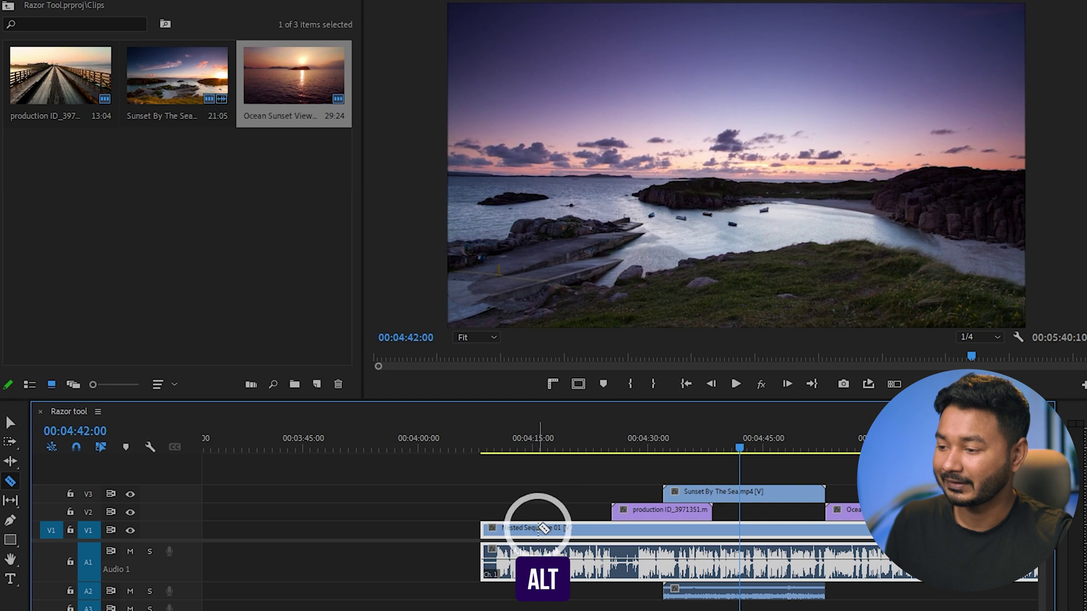
alt+click(532, 528)
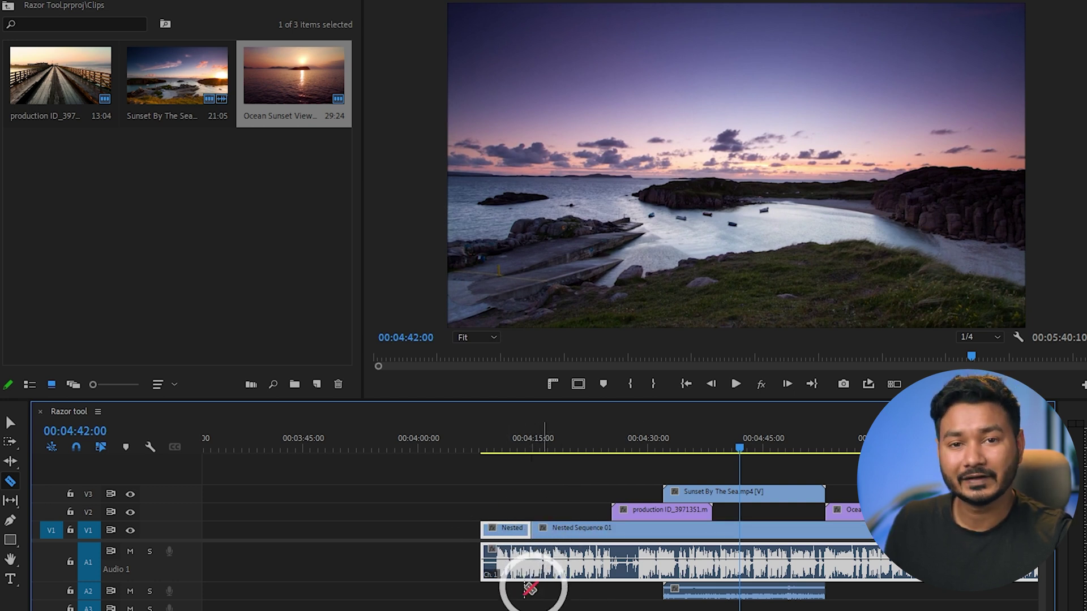
key(alt)
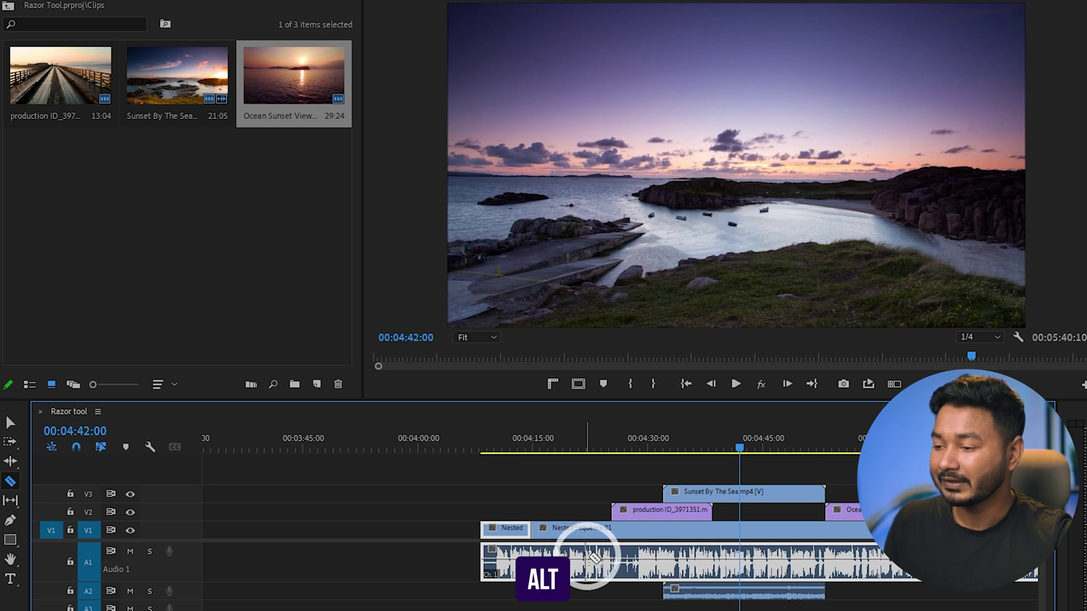
alt+click(580, 557)
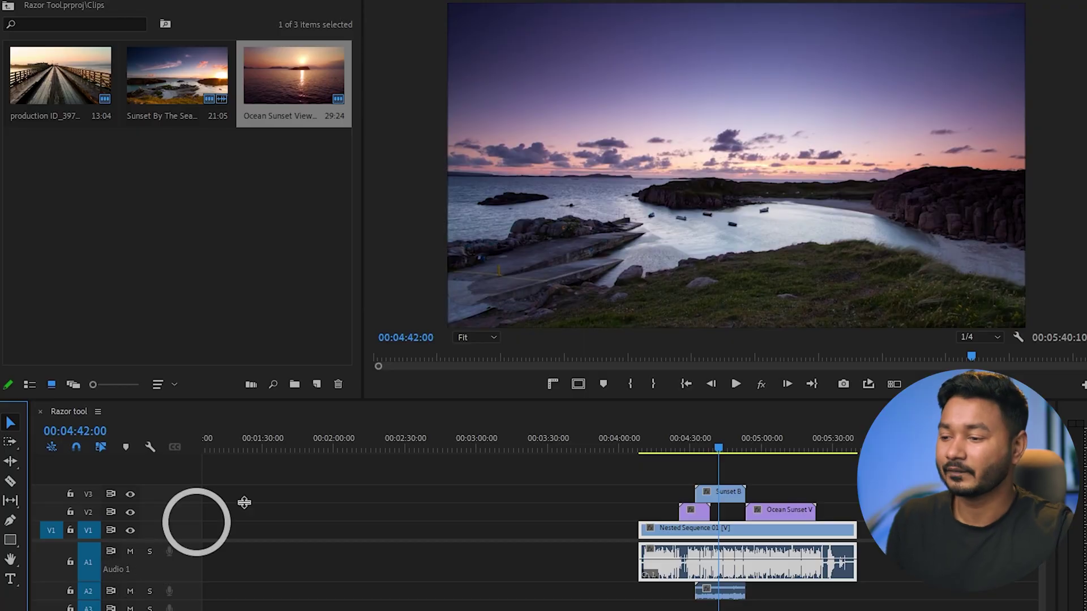
Step: Move the whole Nested Sequence 01 clip with its audio earlier to an empty area, starting at 00:02:07:12, and put the playhead at its start
click(722, 541)
drag(721, 540, 410, 527)
click(356, 443)
scroll(432, 518, up, 2)
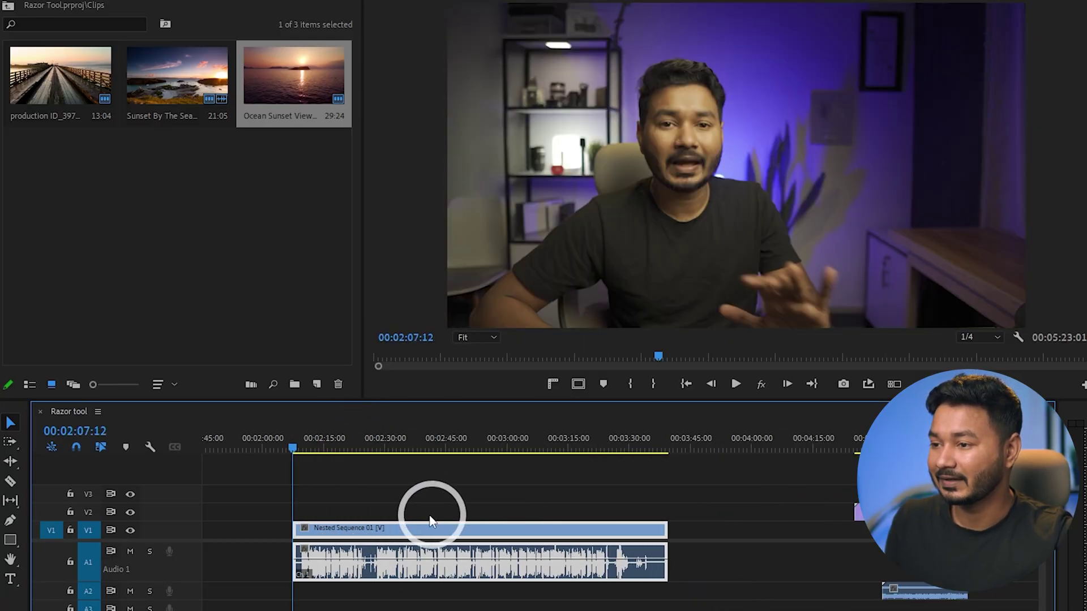
Step: Place the playhead at 00:02:28:01, just after the pause in the speech, and ripple-trim away the part of Nested Sequence 01 before it
key(space)
drag(374, 446, 378, 450)
key(equal)
key(equal)
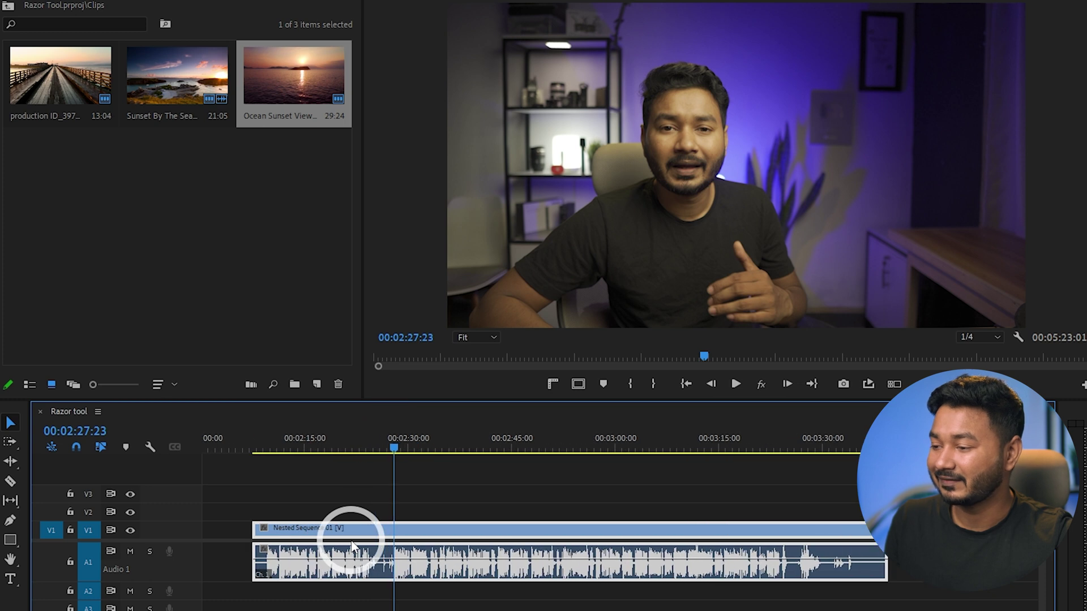
drag(429, 446, 431, 447)
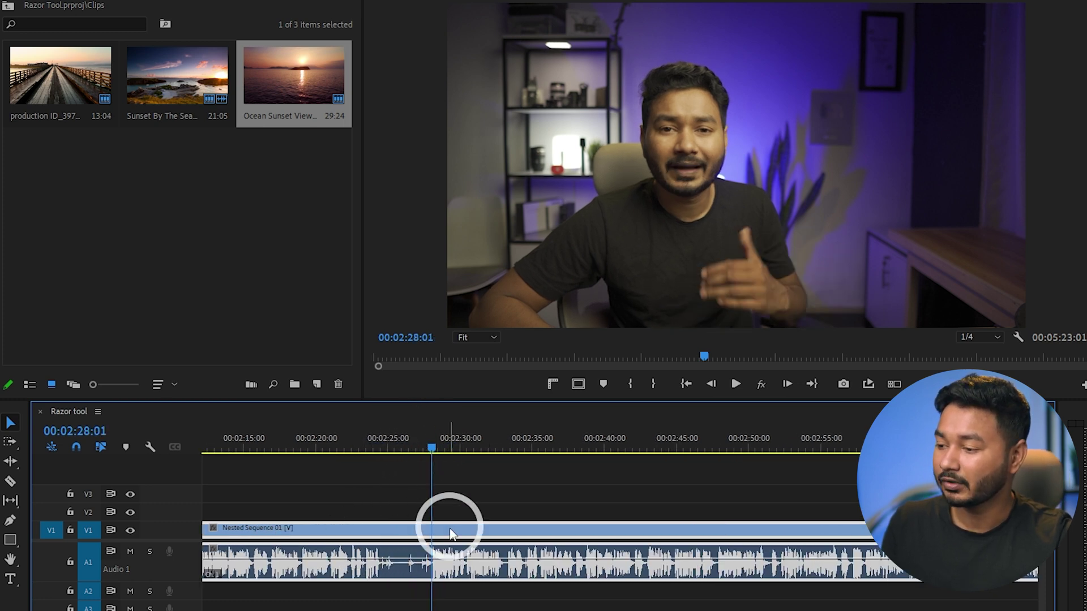
scroll(496, 537, down, 1)
scroll(495, 541, down, 1)
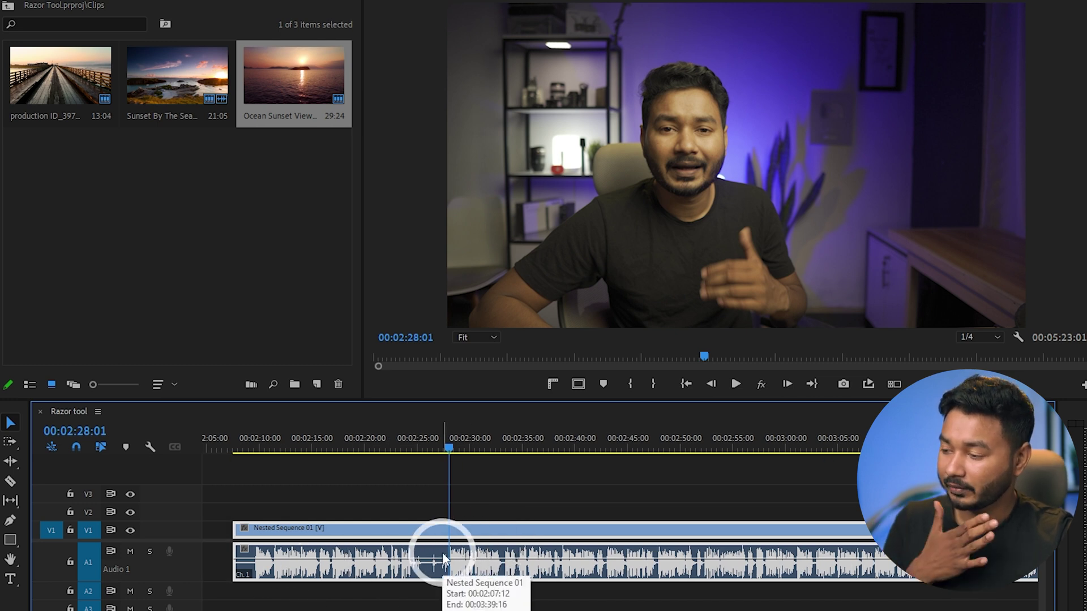
key(q)
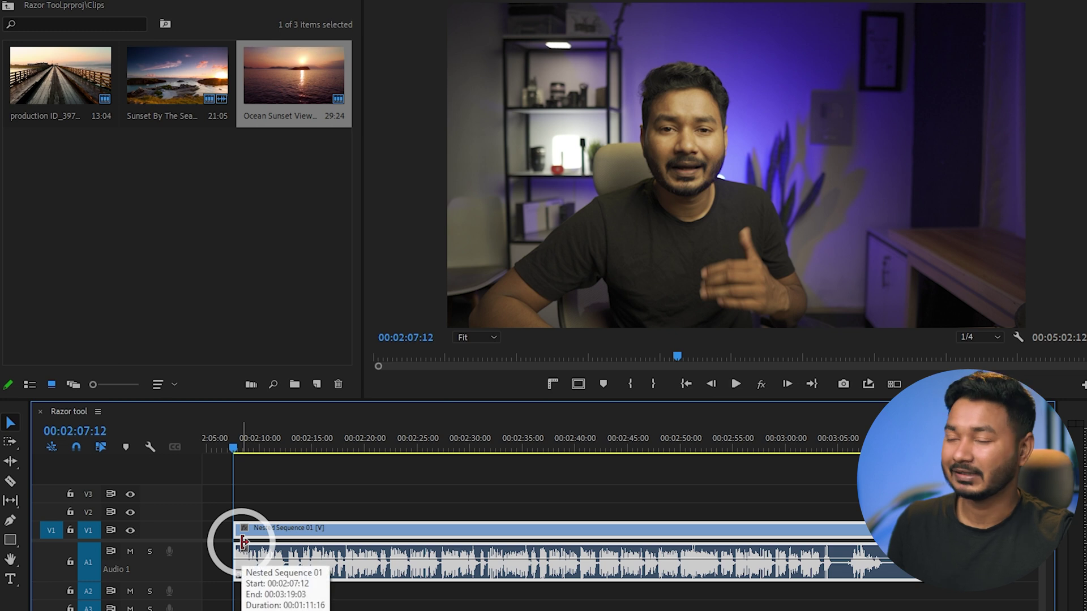
Step: Place the playhead at 00:03:04:09 and ripple-trim away the part of Nested Sequence 01 after it
drag(805, 442, 833, 448)
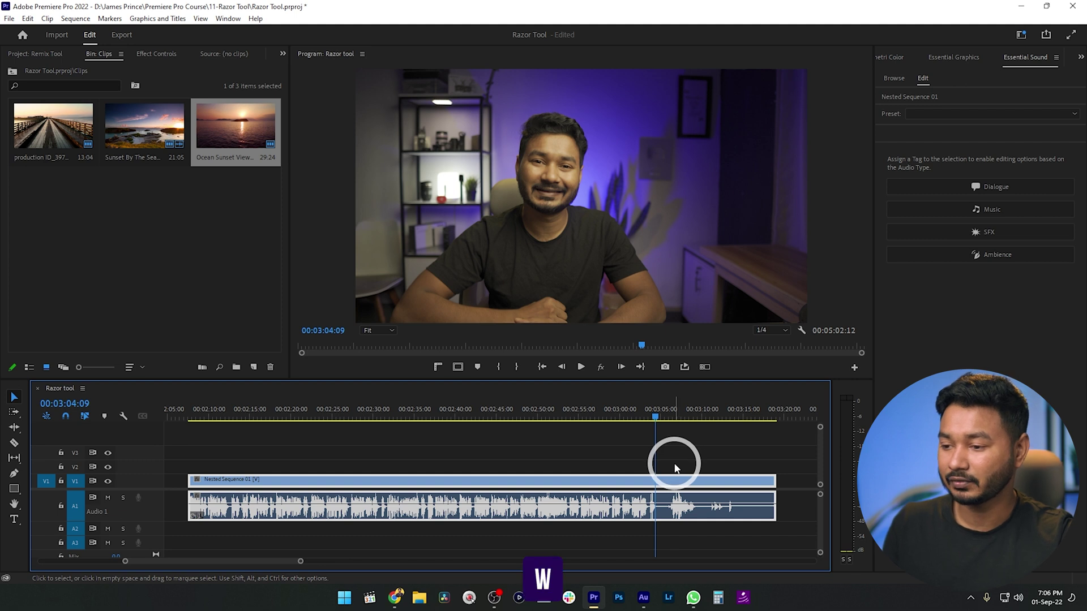
key(Delete)
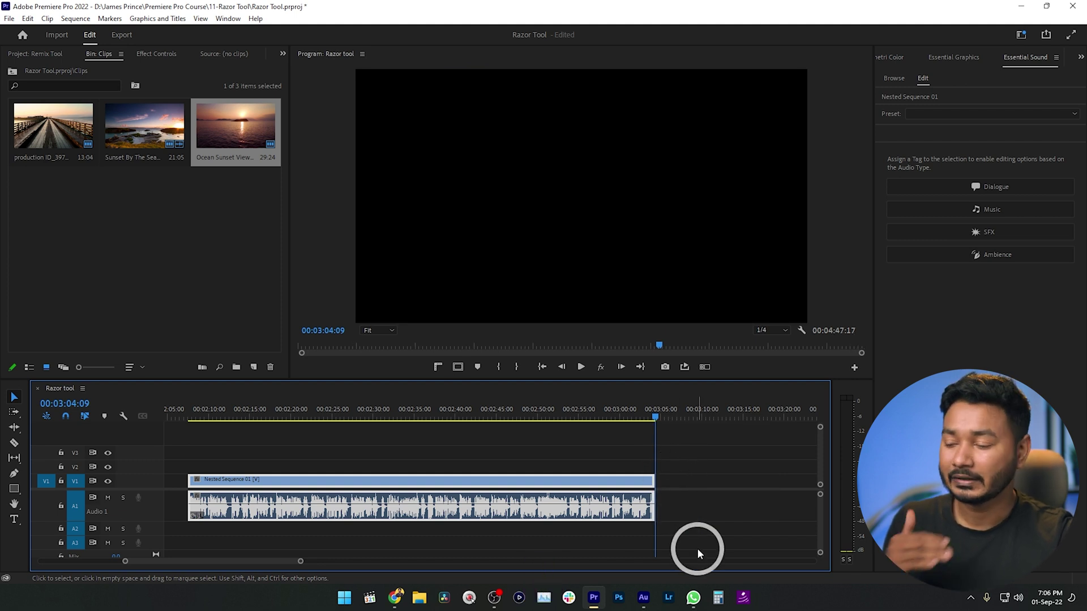